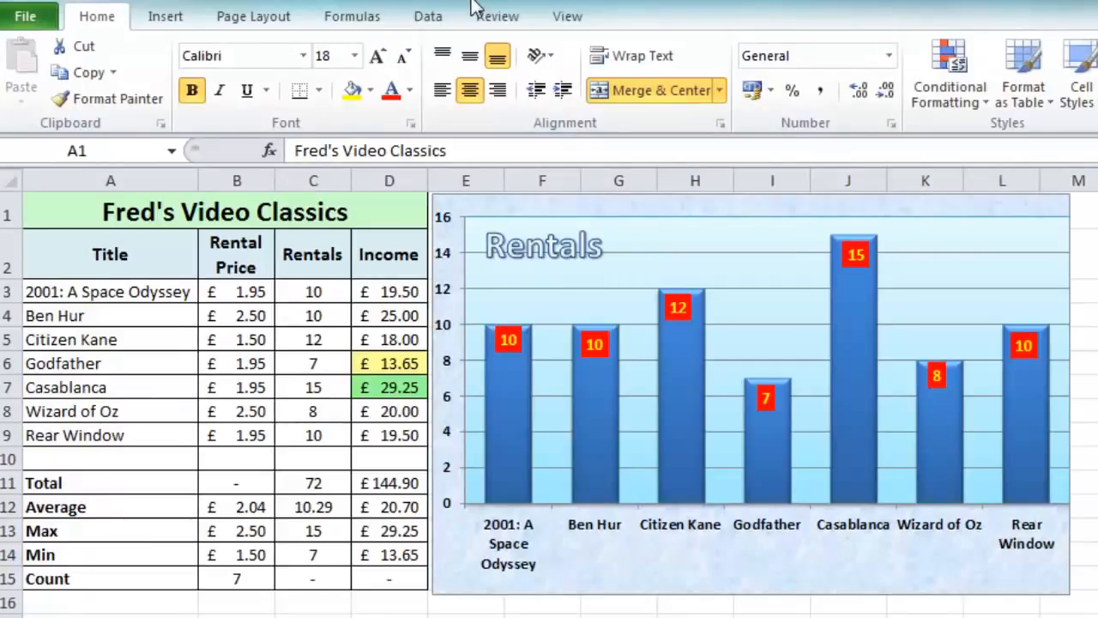
# - Insert a basic 2-D pie chart from the Title range A2:A9 and the Rentals range C2:C9
pyautogui.click(472, 4)
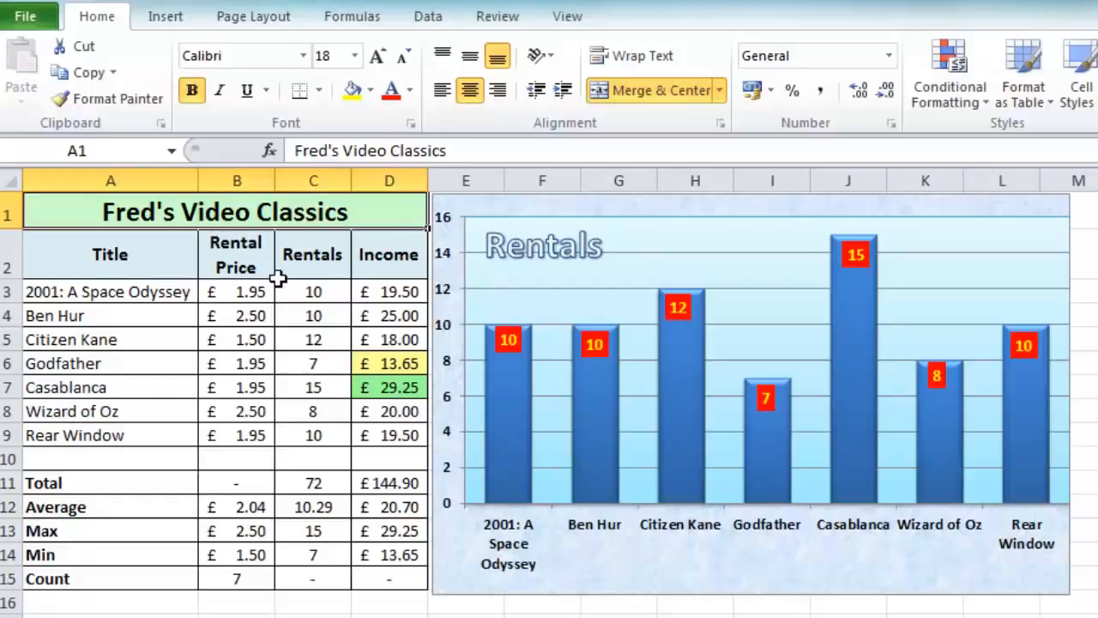
pyautogui.click(133, 251)
pyautogui.moveTo(120, 274); pyautogui.dragTo(73, 427)
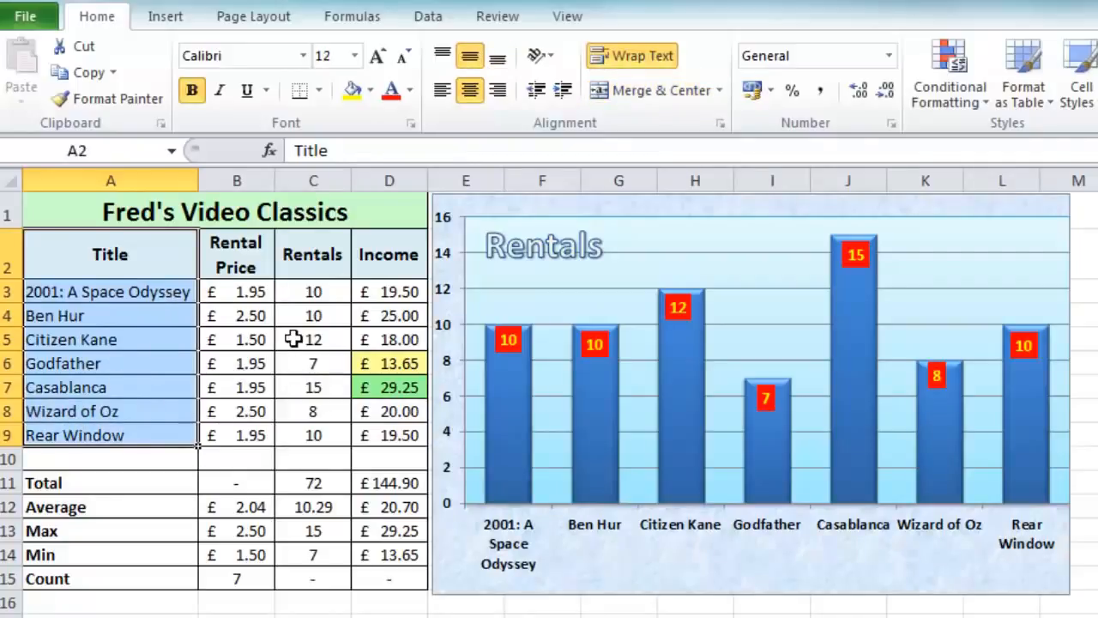
pyautogui.keyDown('ctrl'); pyautogui.click(299, 256); pyautogui.keyUp('ctrl')
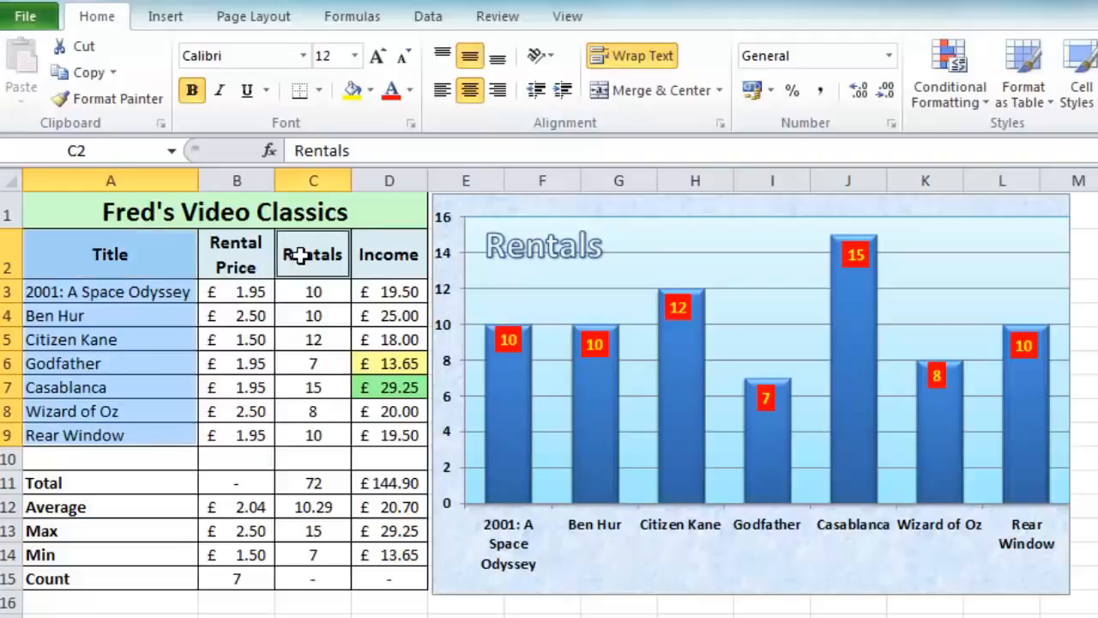
pyautogui.moveTo(298, 255); pyautogui.dragTo(285, 429)
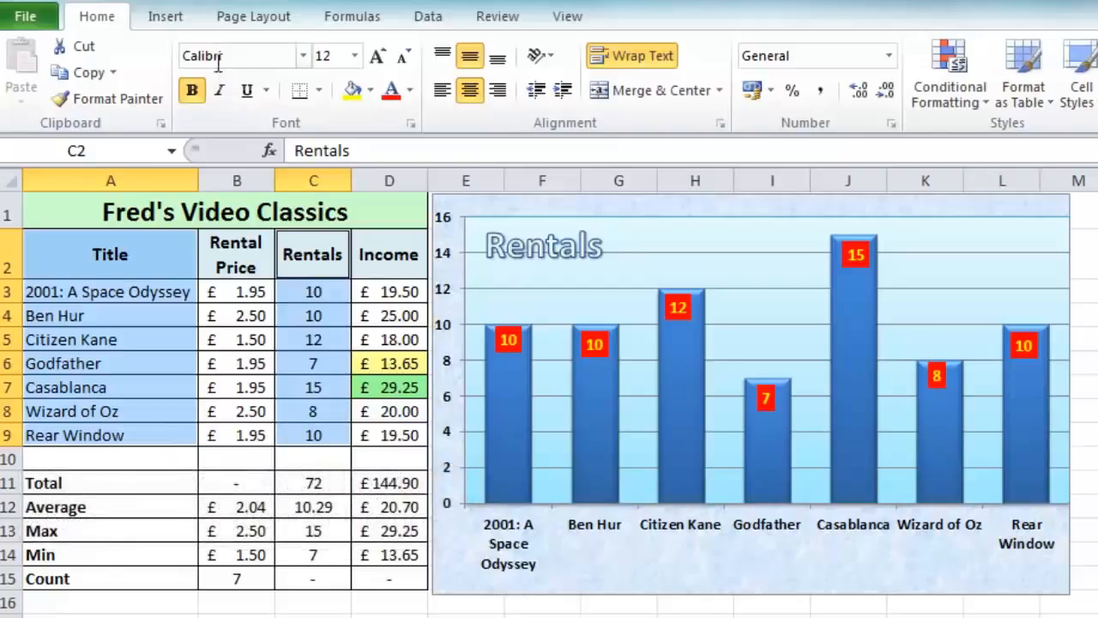
pyautogui.click(168, 23)
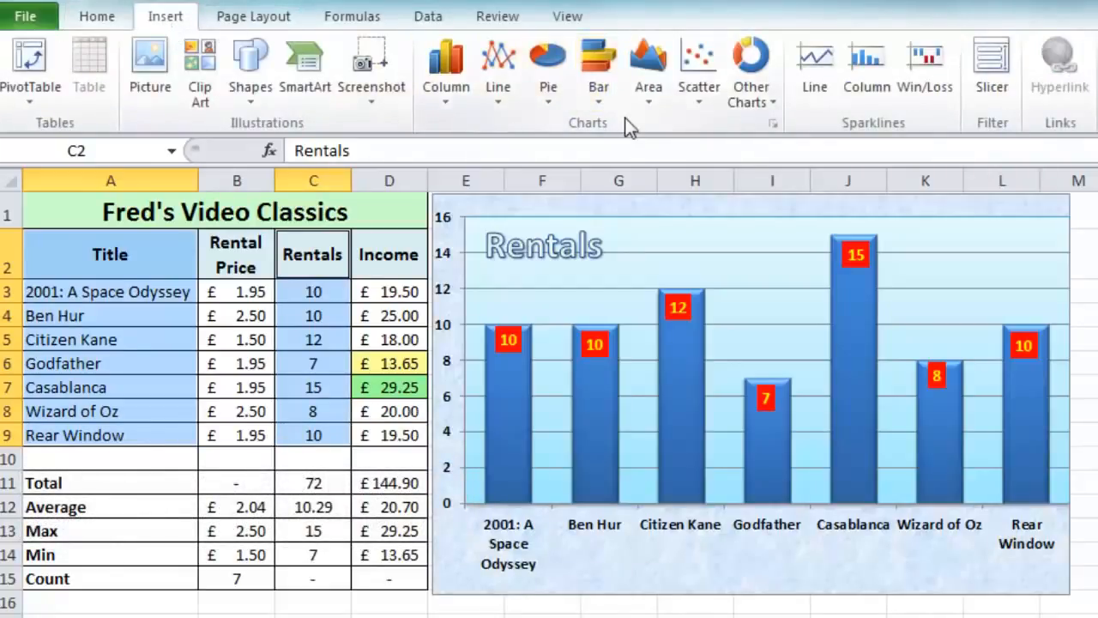
pyautogui.click(551, 96)
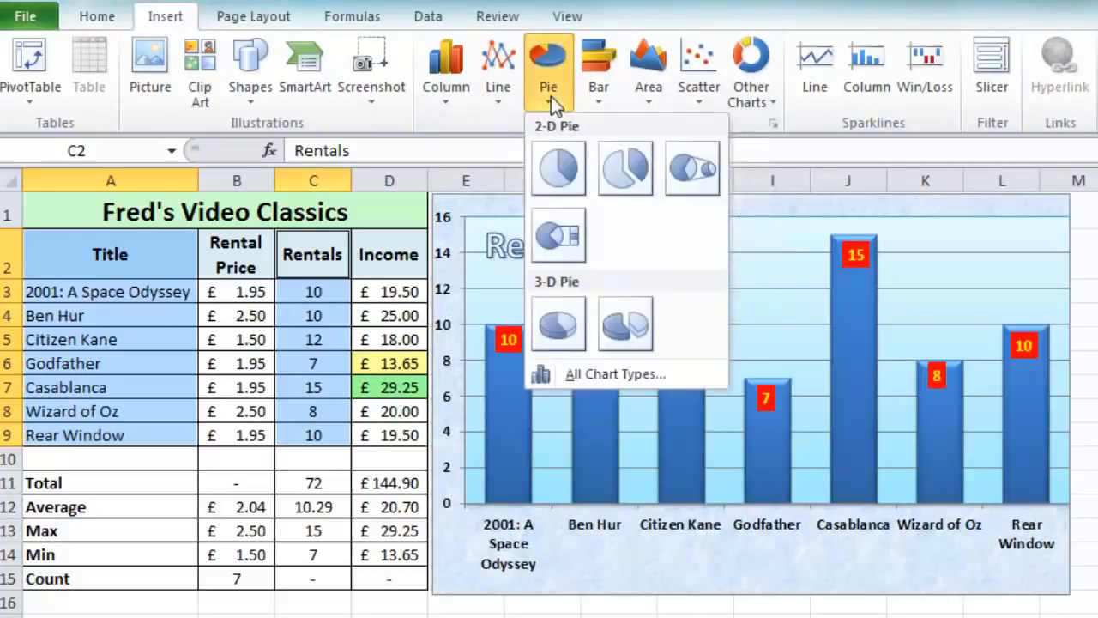
pyautogui.click(557, 173)
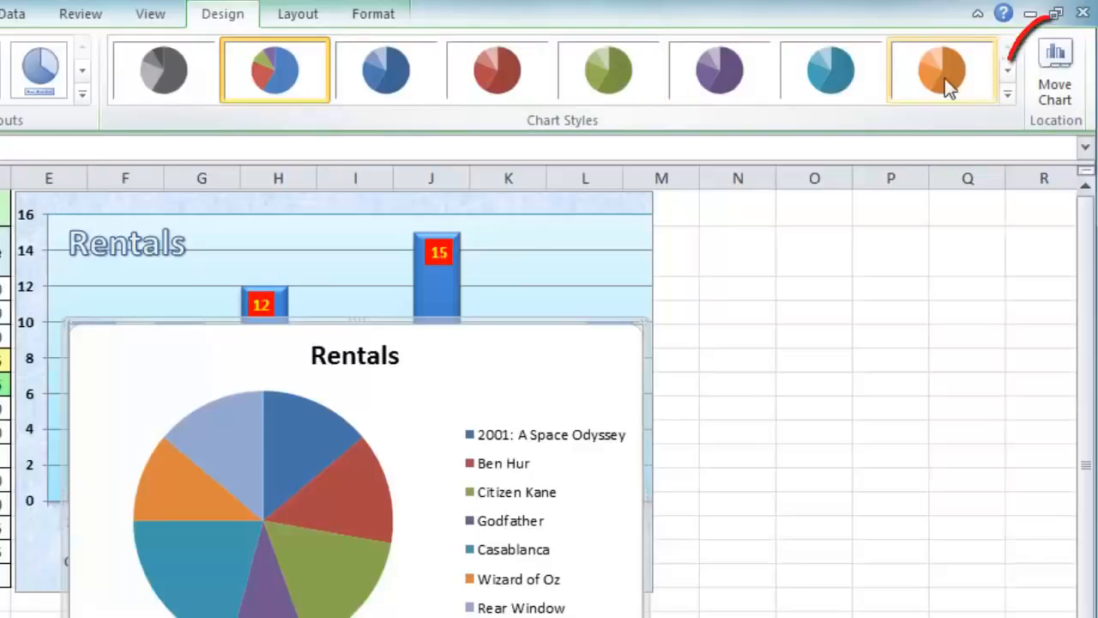
# - Move the pie chart to a new sheet named Movie Rentals, check Sheet1, and return to the chart sheet
pyautogui.click(1047, 77)
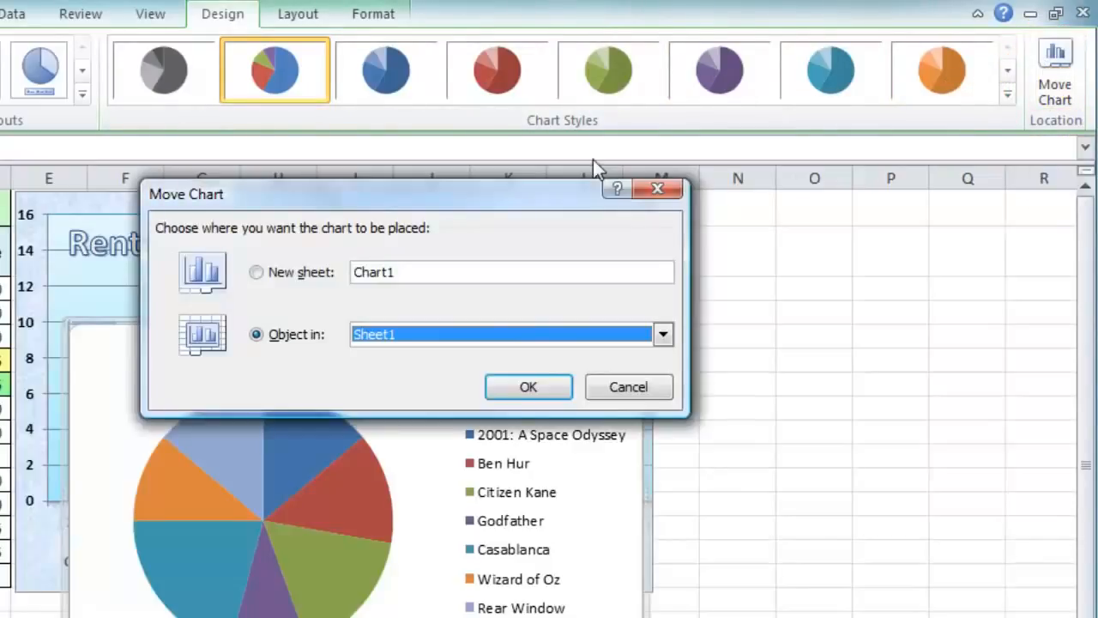
pyautogui.click(257, 272)
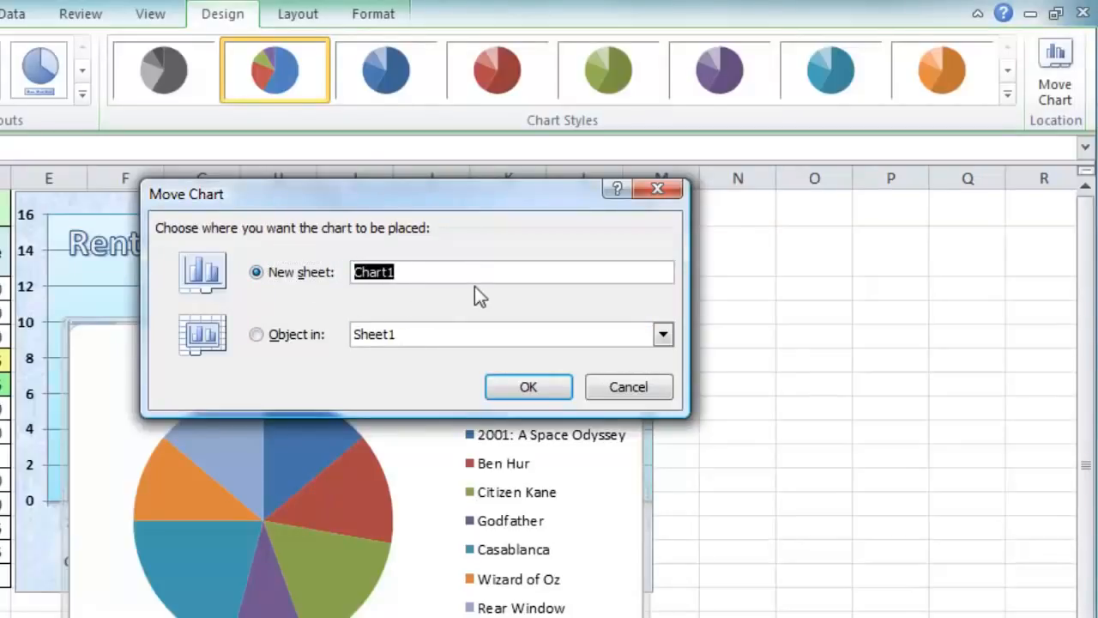
pyautogui.write('Movie')
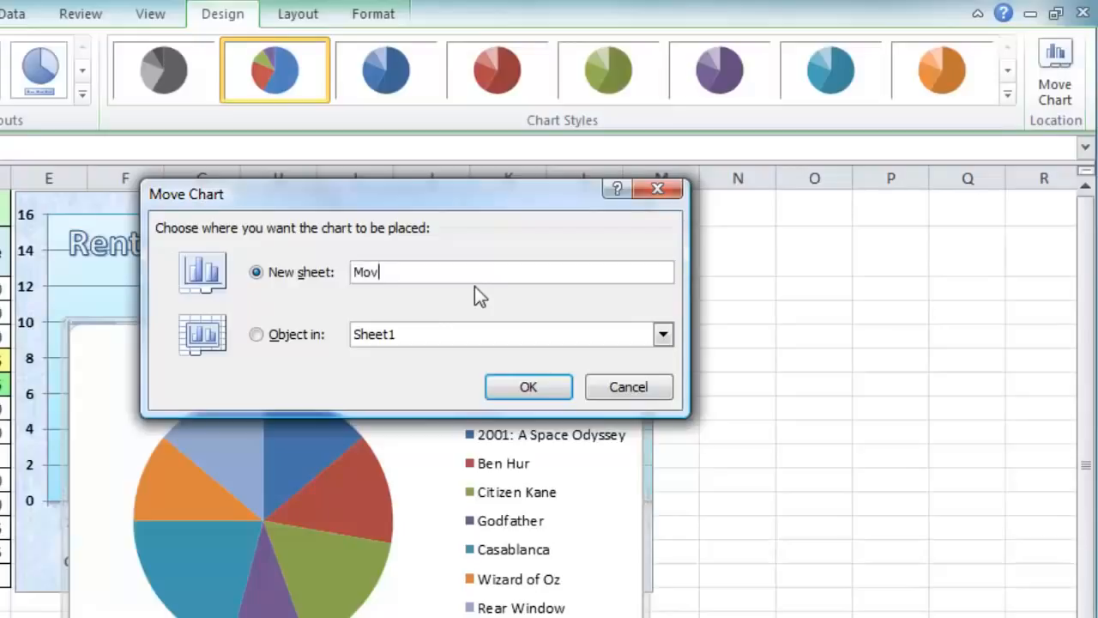
pyautogui.write(' Rentals')
pyautogui.click(563, 388)
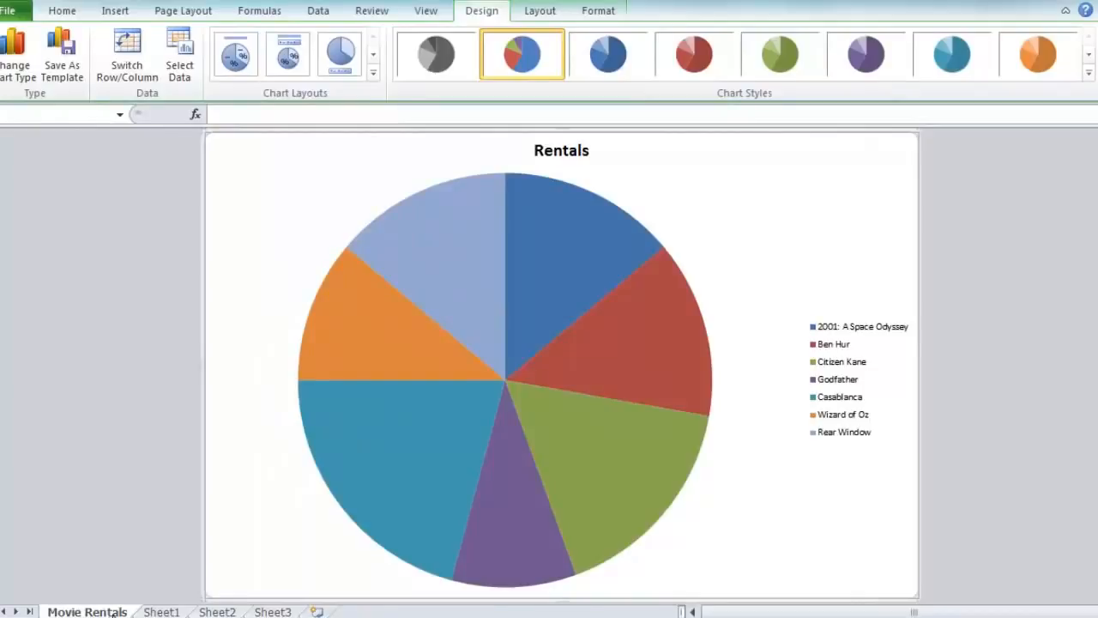
pyautogui.click(162, 611)
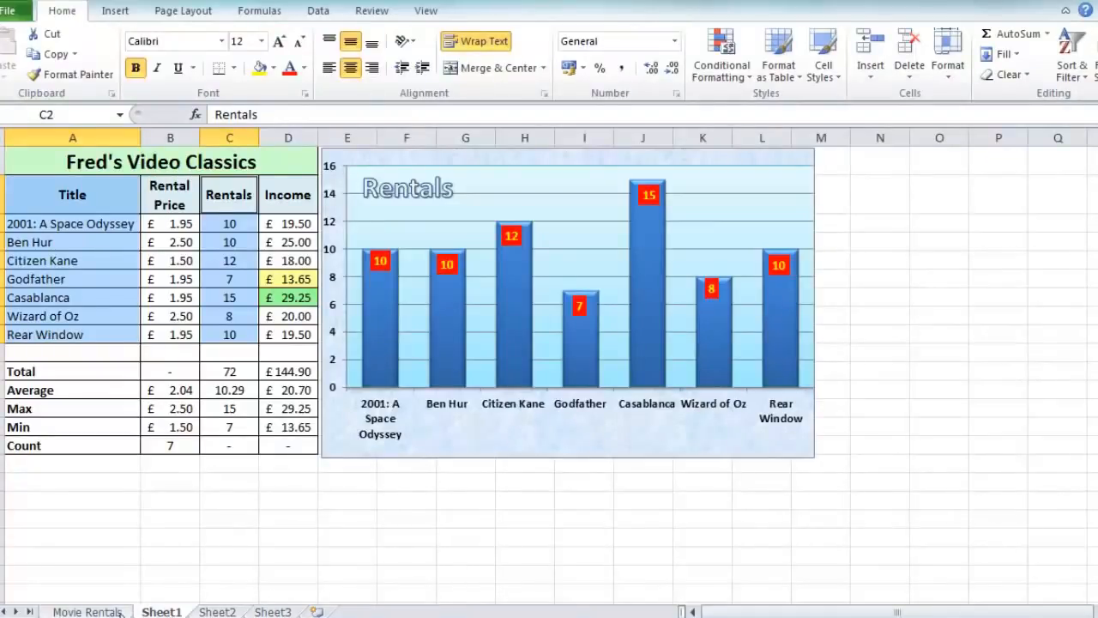
pyautogui.click(75, 610)
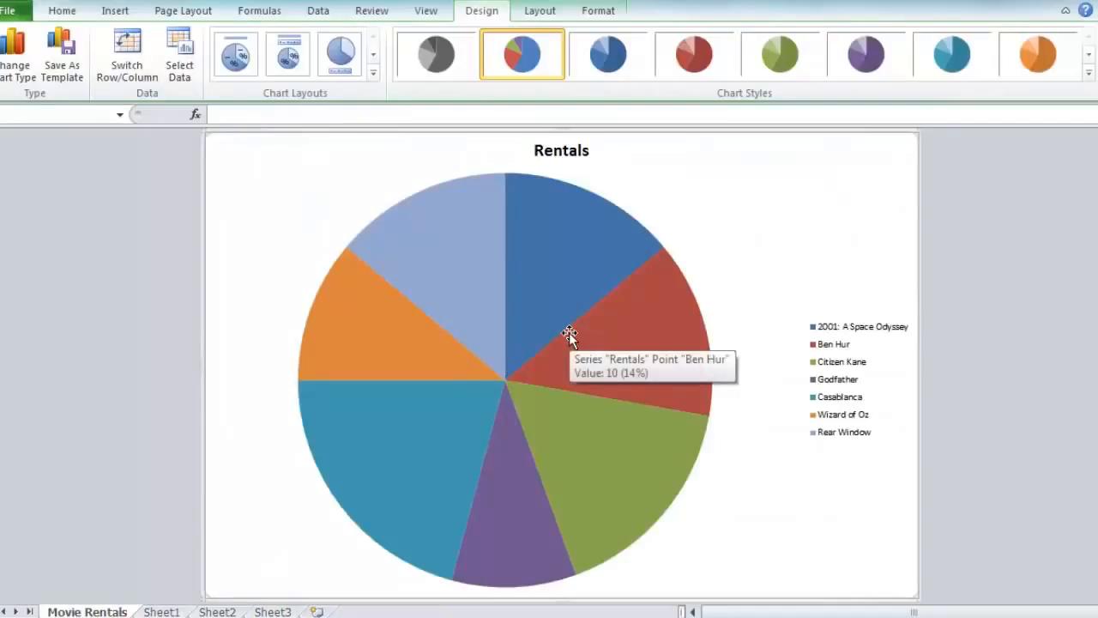
# - Apply the multicolour bevelled chart style from the fourth row of the style gallery to the pie chart
pyautogui.moveTo(418, 347)
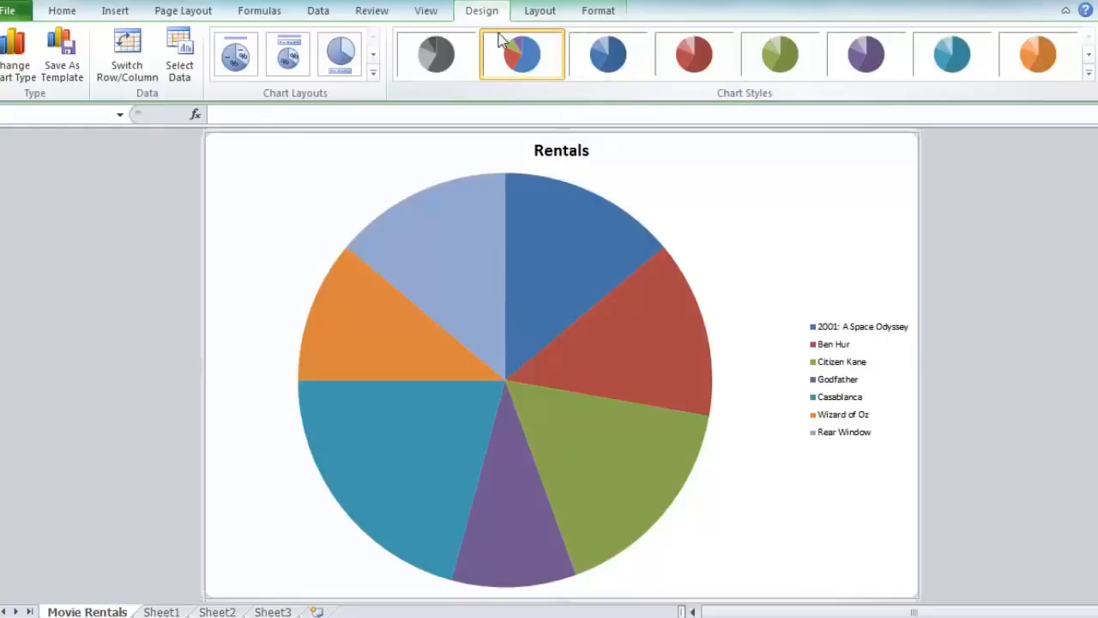
pyautogui.click(1089, 74)
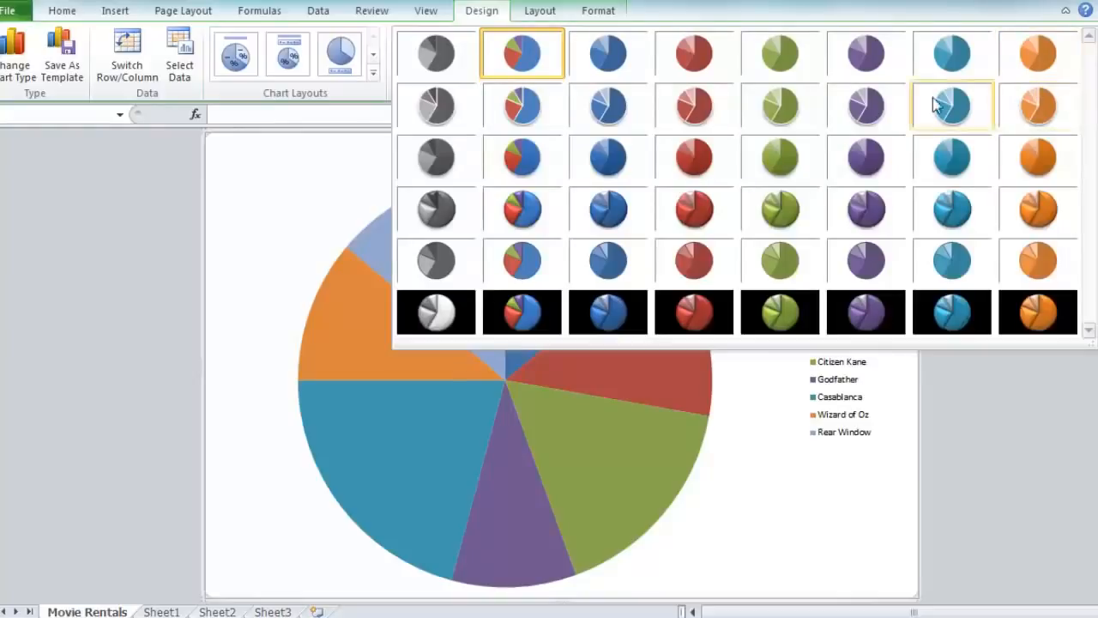
pyautogui.click(519, 212)
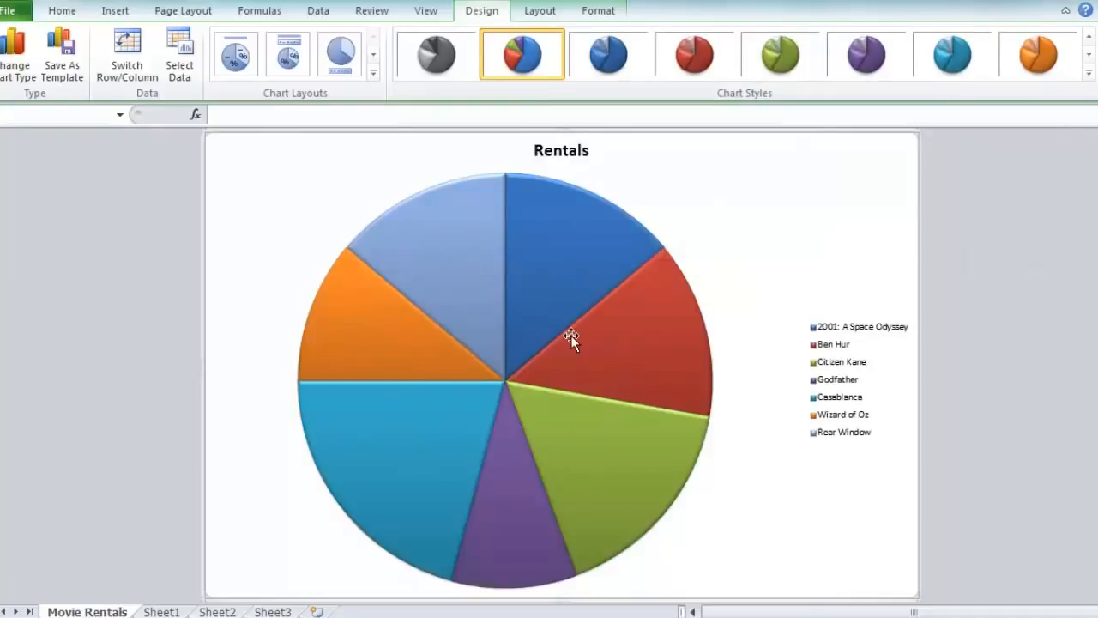
# - Increase the font size of the pie chart's legend to 20 and deselect the legend
pyautogui.click(822, 345)
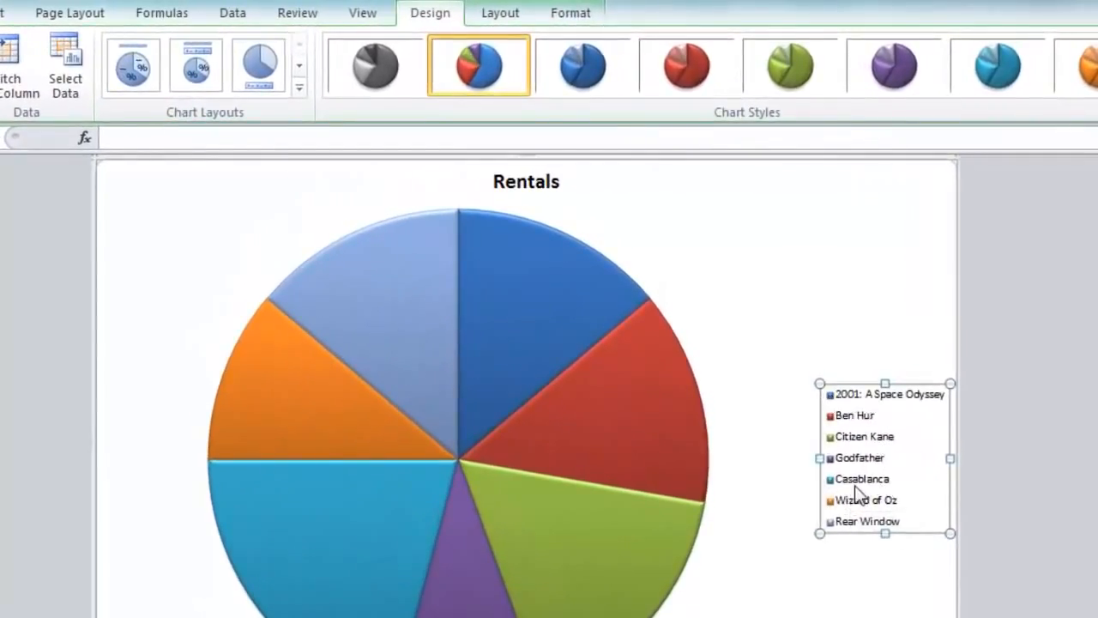
pyautogui.rightClick(862, 416)
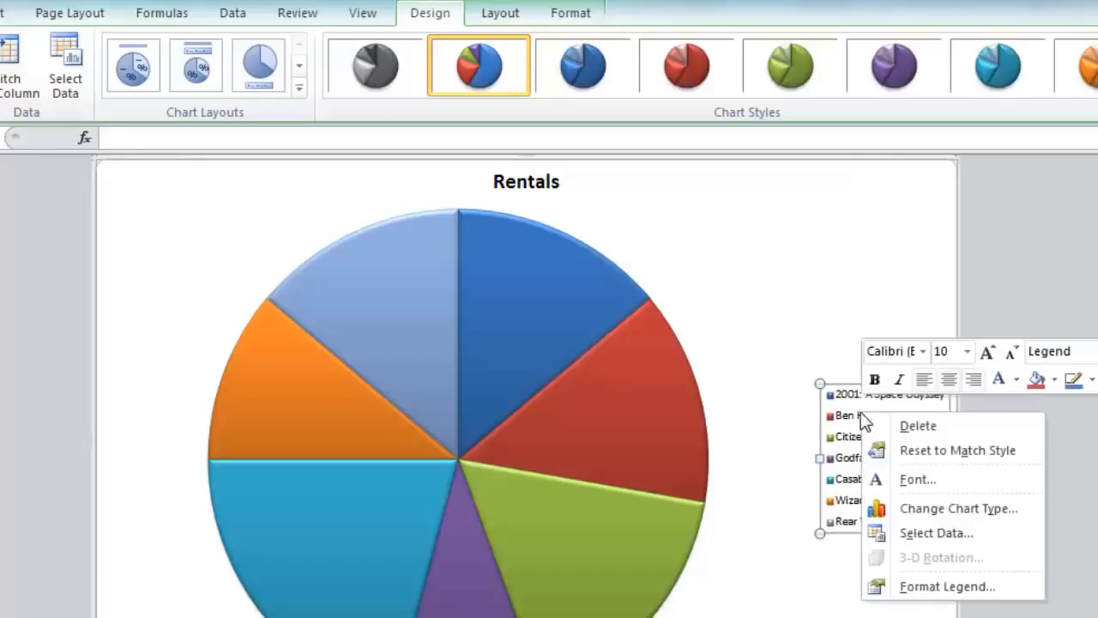
pyautogui.click(988, 357)
pyautogui.click(988, 357)
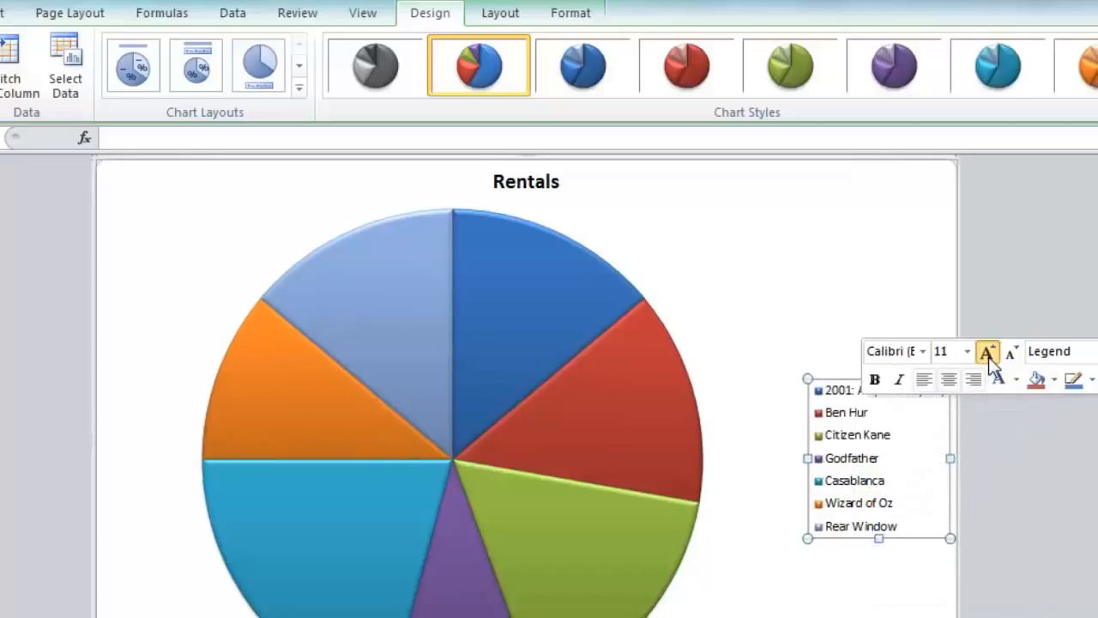
pyautogui.click(988, 356)
pyautogui.click(988, 357)
pyautogui.click(988, 357)
pyautogui.click(988, 357)
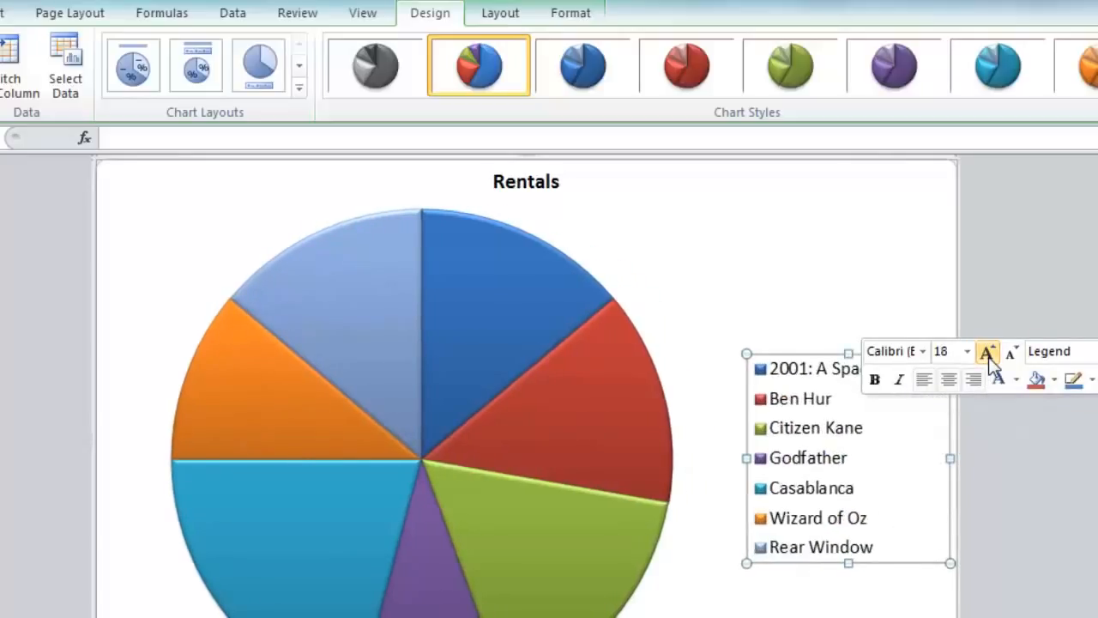
pyautogui.click(988, 357)
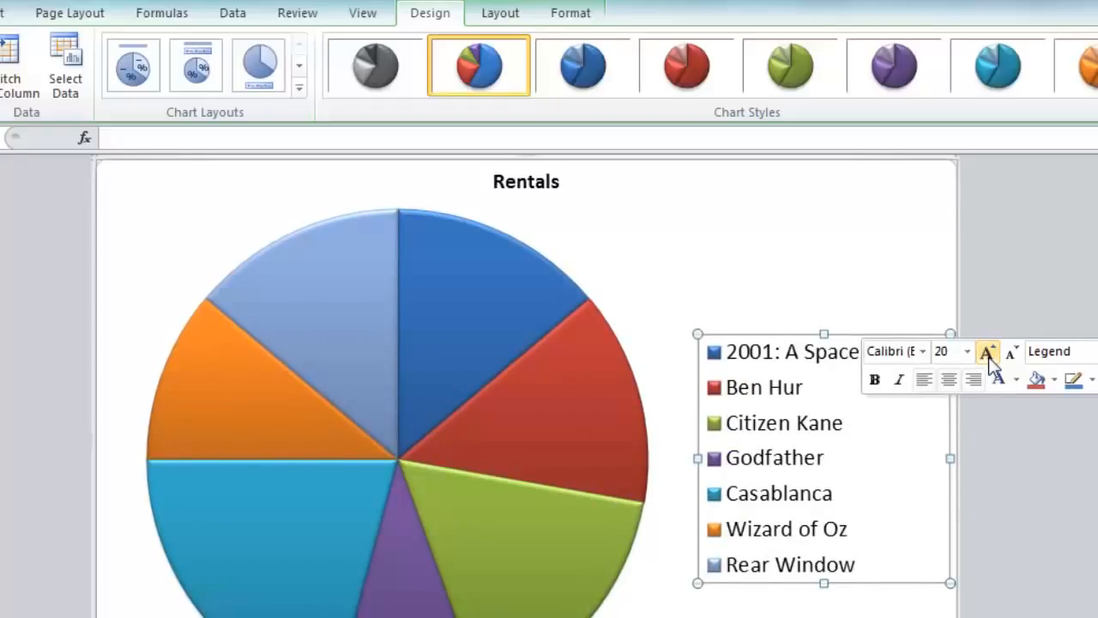
pyautogui.click(1056, 479)
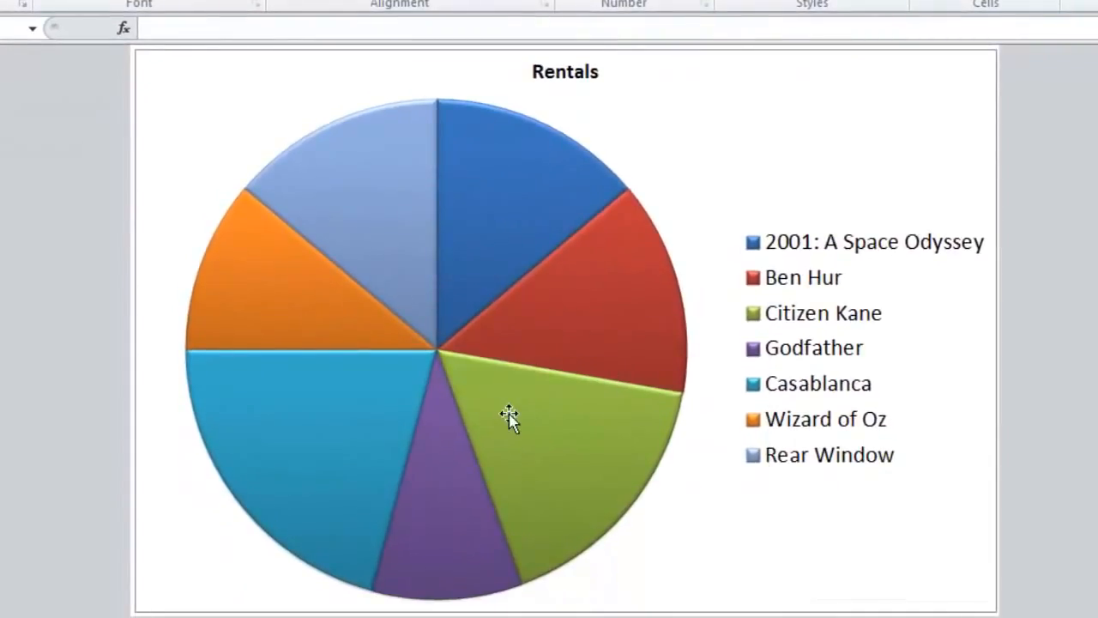
# - Format the Rentals data series with an angle of first slice of 100 to rotate the pie, and deselect the series
pyautogui.moveTo(541, 443)
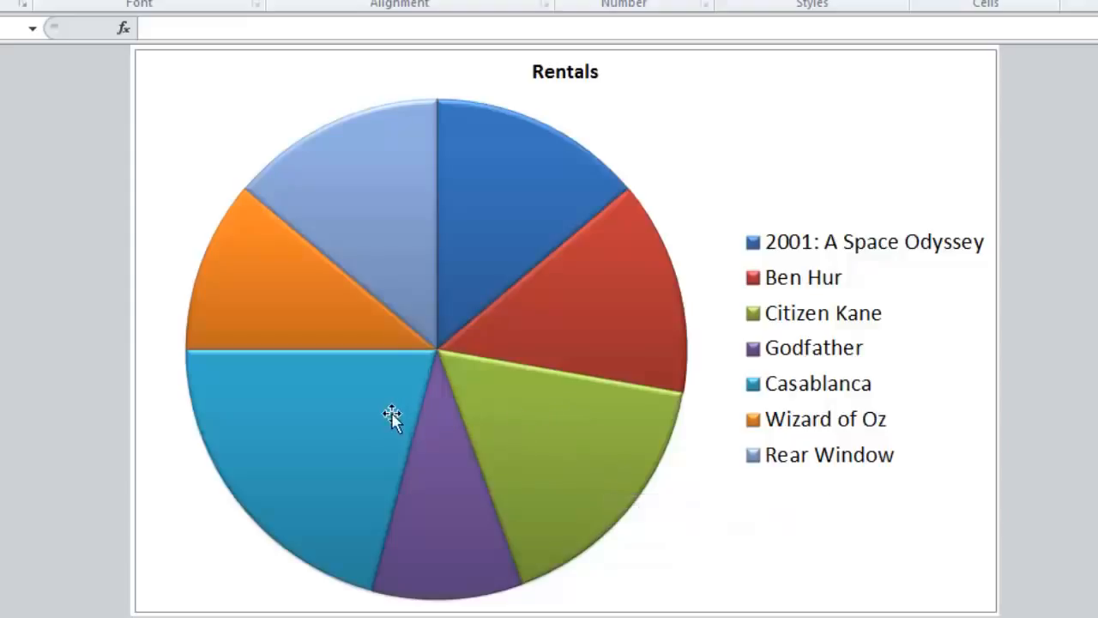
pyautogui.moveTo(268, 482)
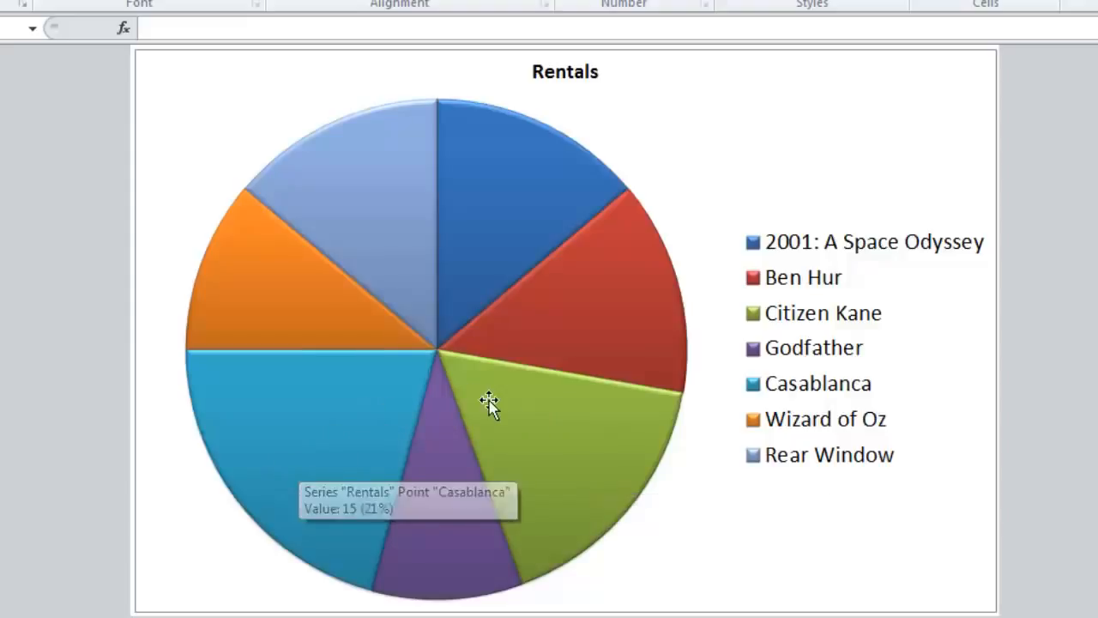
pyautogui.moveTo(572, 455)
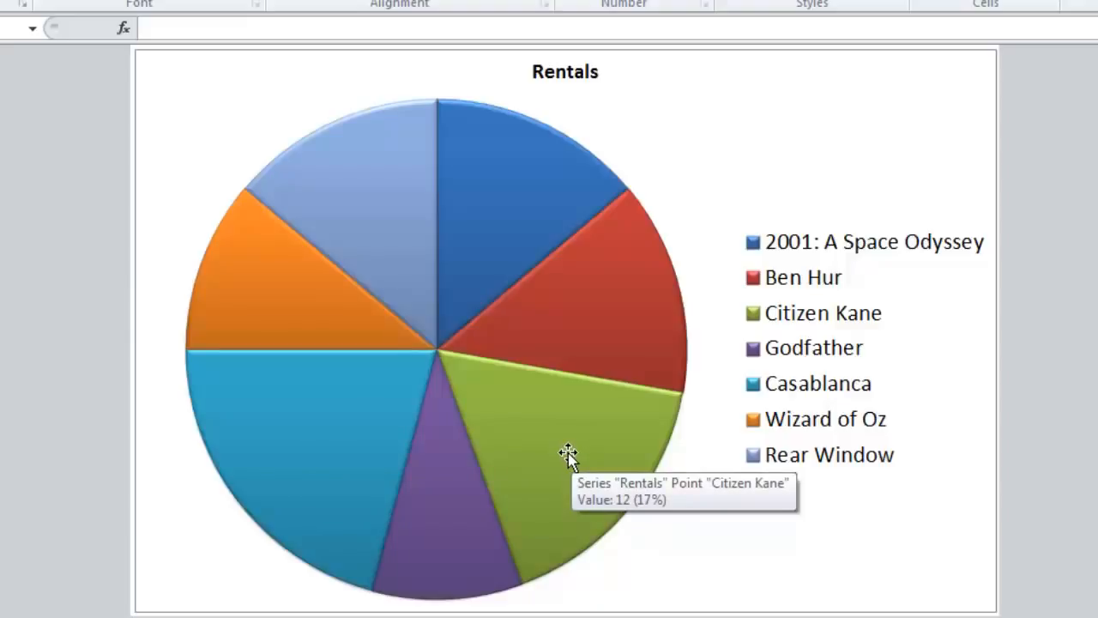
pyautogui.click(477, 245)
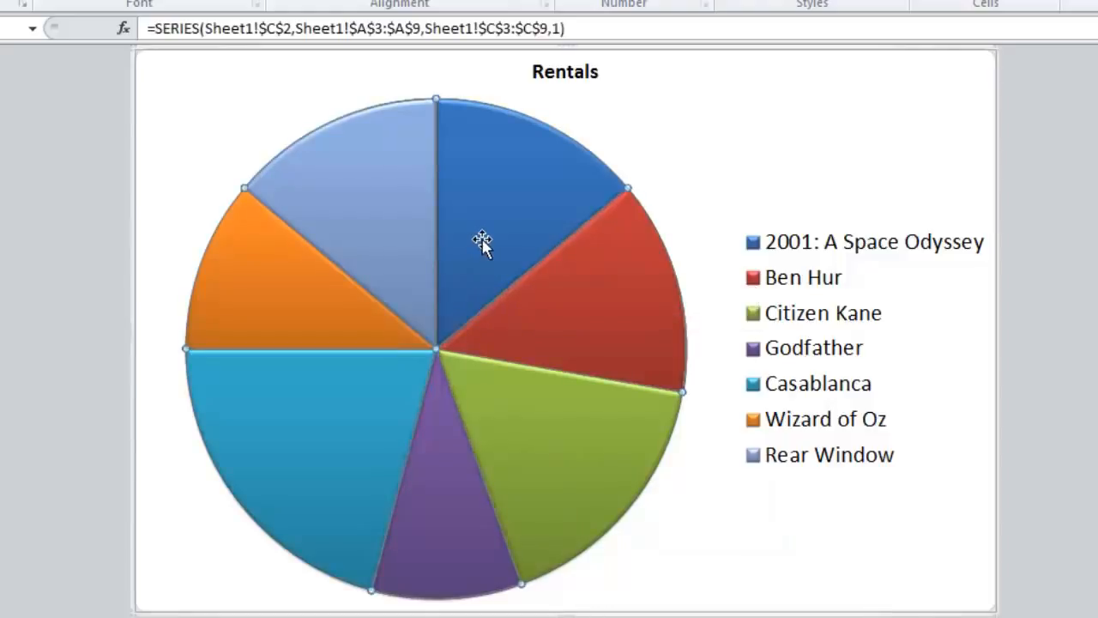
pyautogui.rightClick(482, 242)
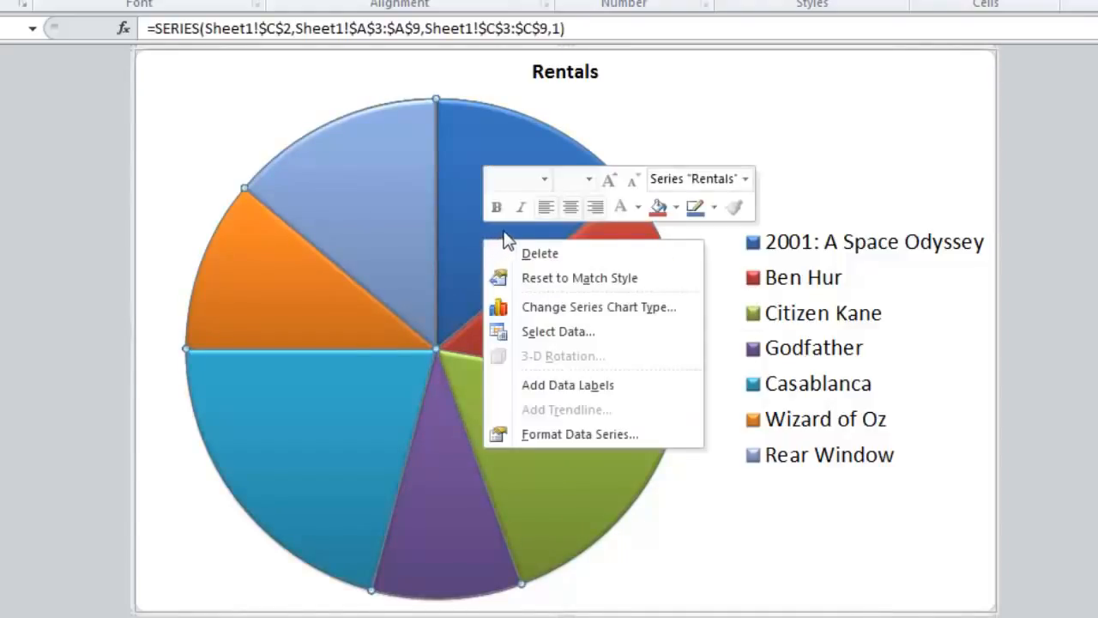
pyautogui.click(542, 434)
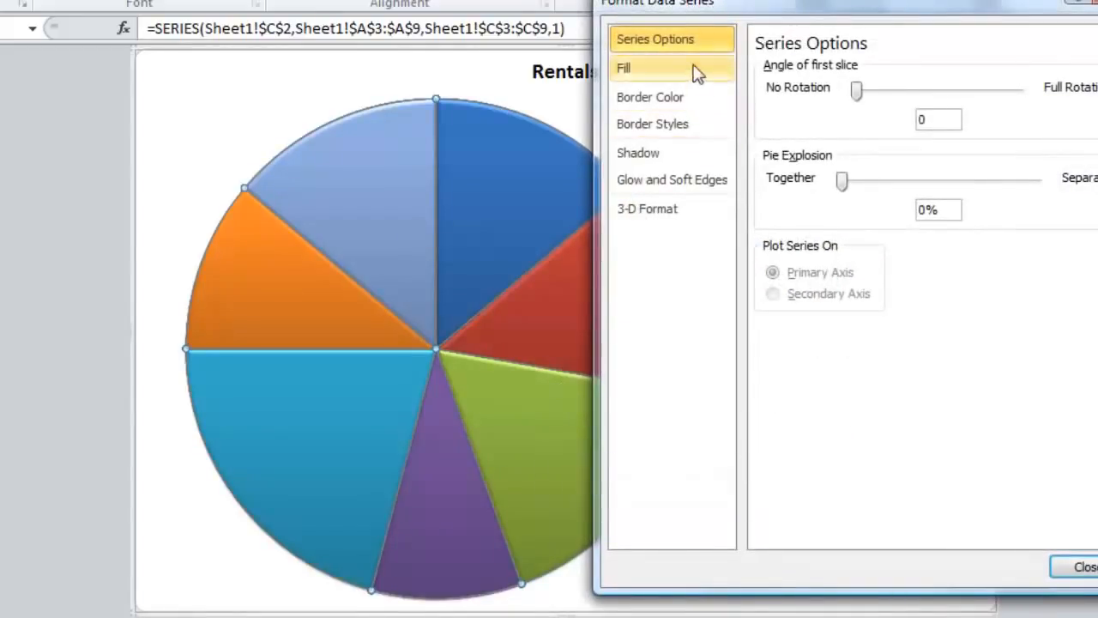
pyautogui.moveTo(715, 4); pyautogui.dragTo(709, 41)
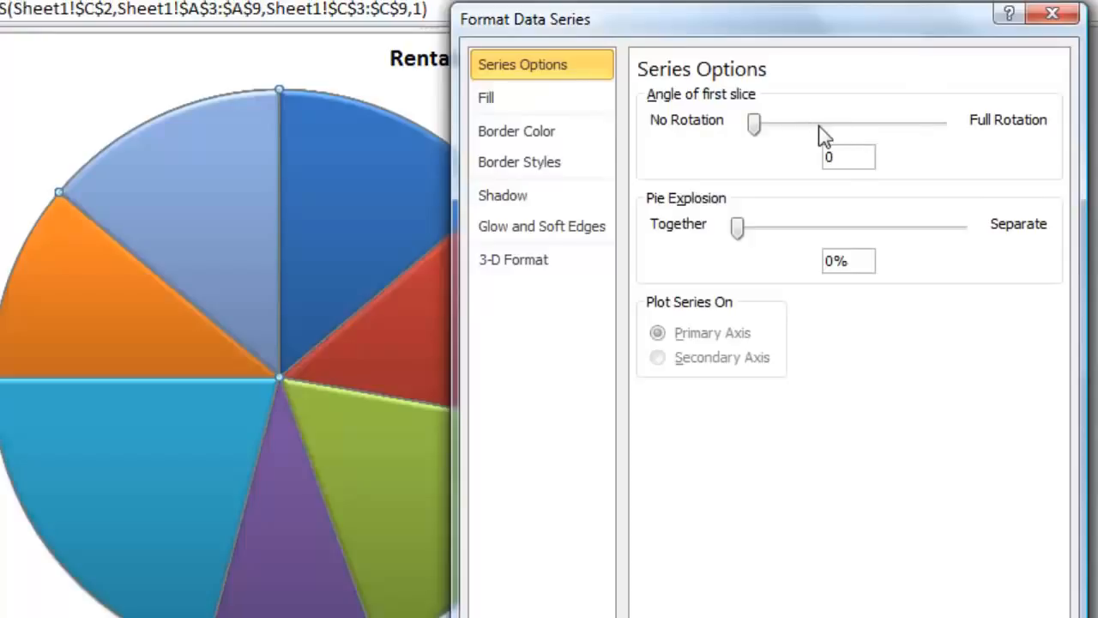
pyautogui.click(875, 126)
pyautogui.click(875, 126)
pyautogui.click(874, 126)
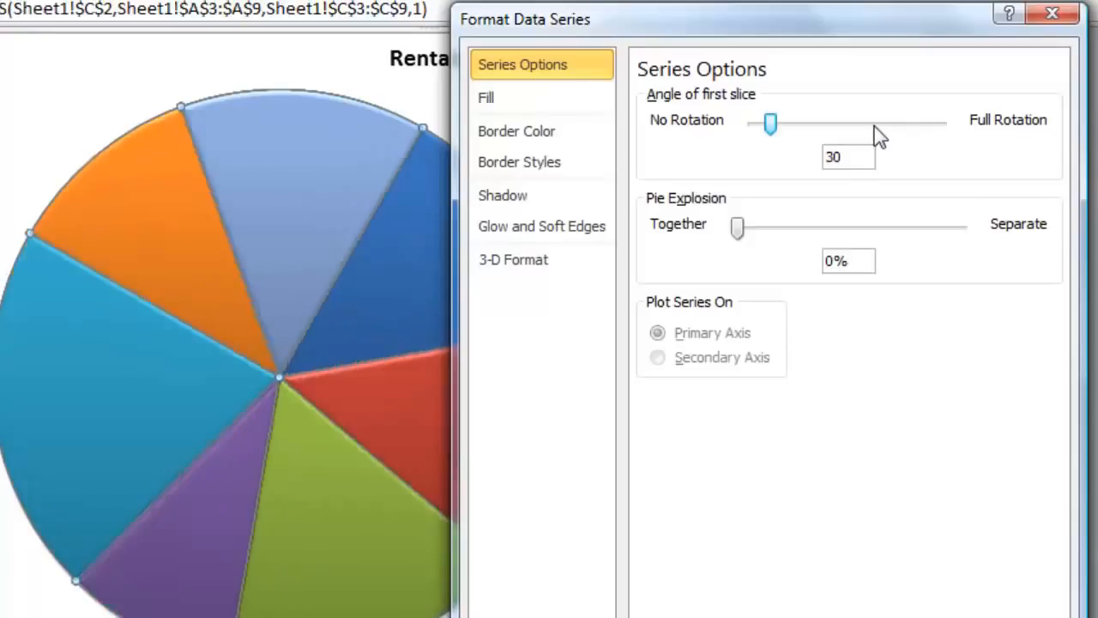
pyautogui.click(874, 126)
pyautogui.click(875, 126)
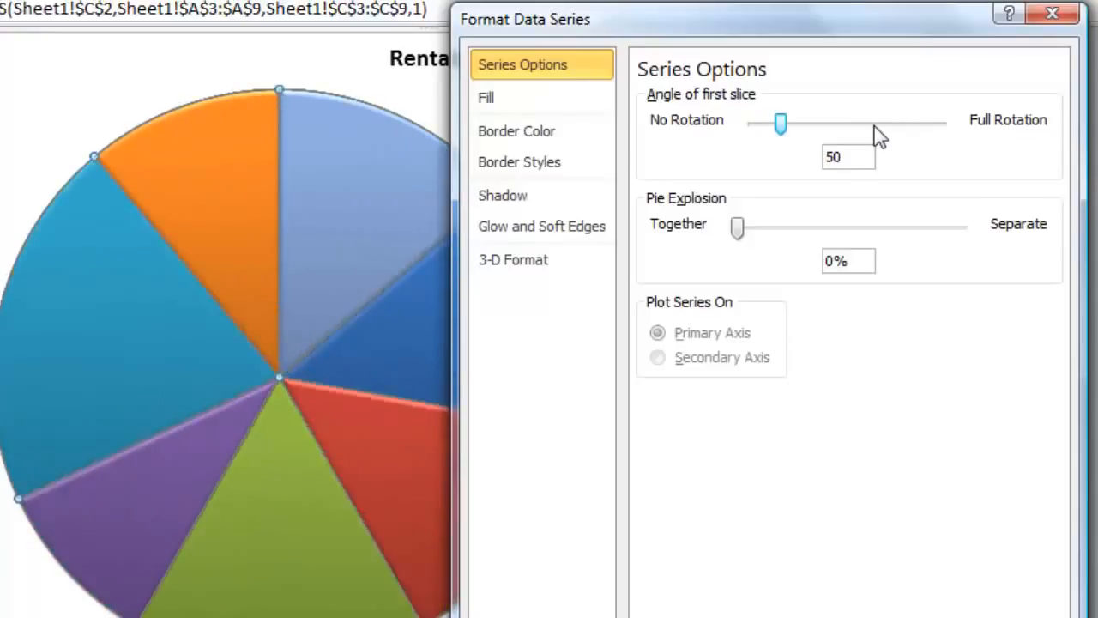
pyautogui.click(875, 126)
pyautogui.click(875, 126)
pyautogui.click(875, 126)
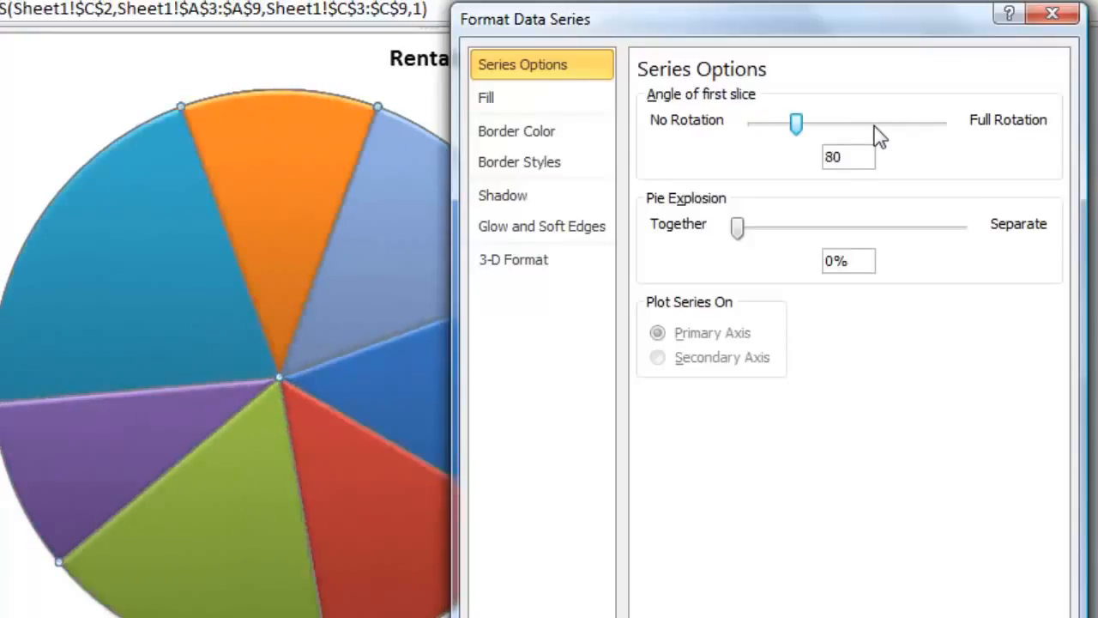
pyautogui.click(875, 124)
pyautogui.click(875, 120)
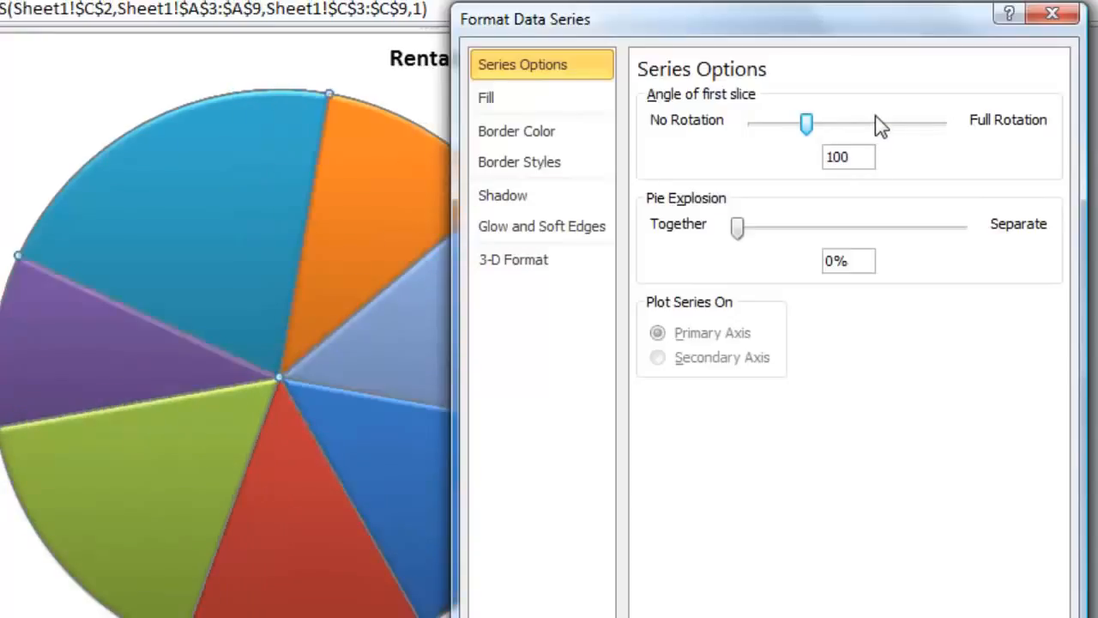
pyautogui.click(876, 122)
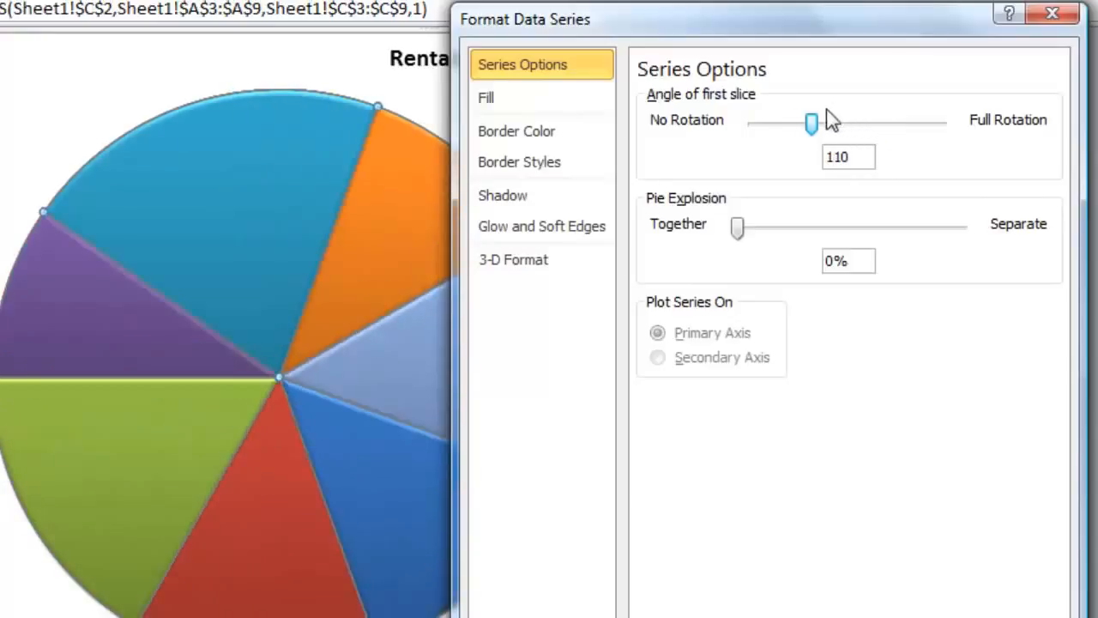
pyautogui.click(771, 123)
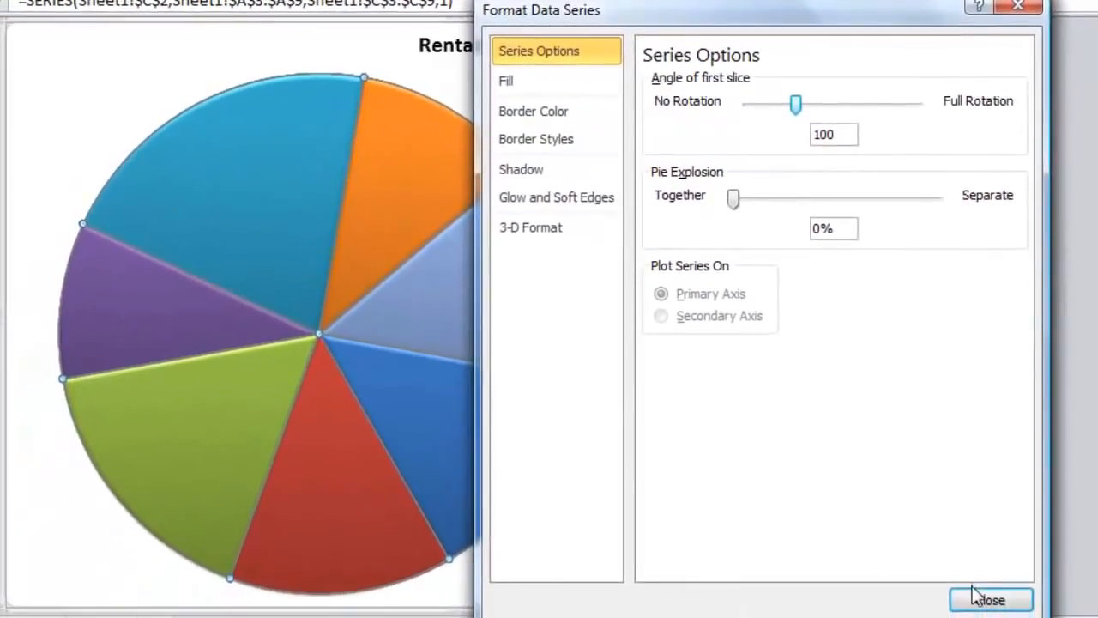
pyautogui.click(987, 600)
pyautogui.moveTo(289, 400)
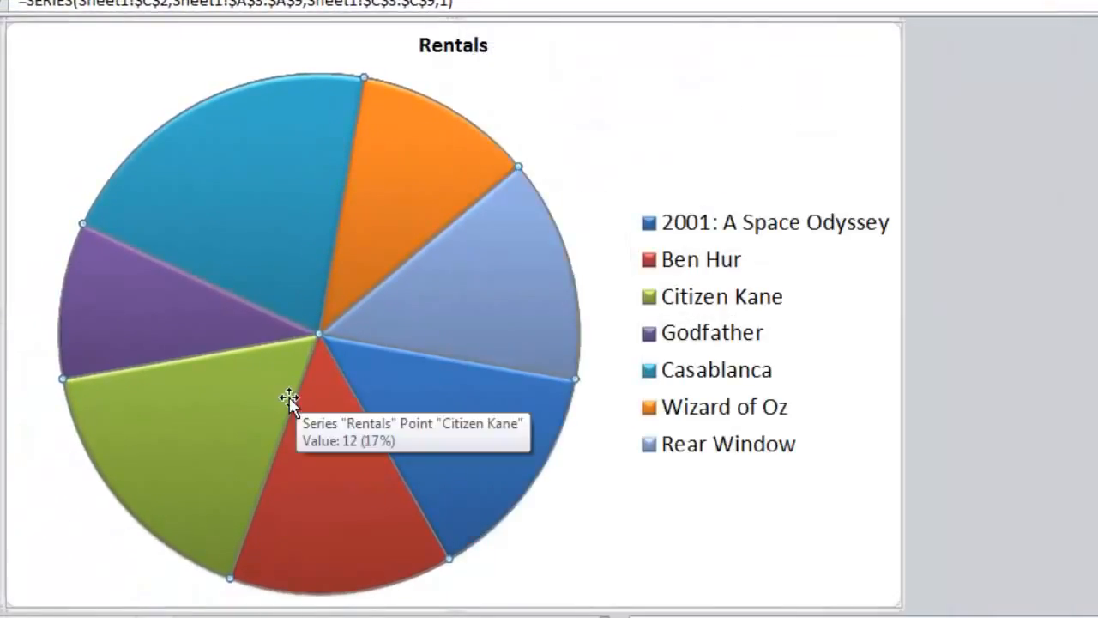
pyautogui.click(809, 322)
pyautogui.click(748, 128)
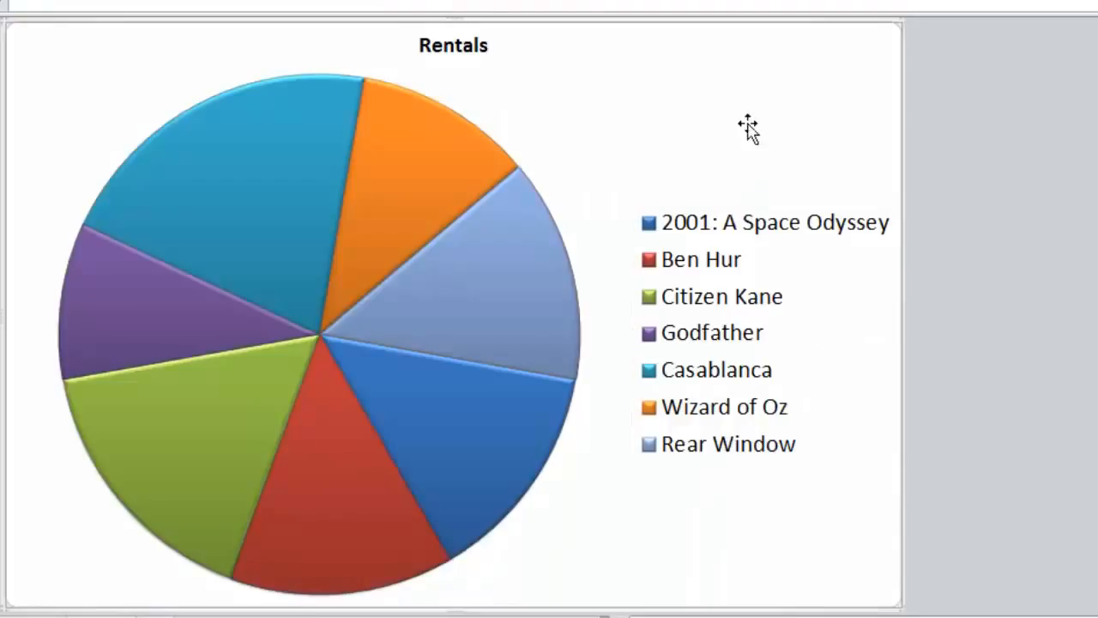
# - Select the chart title above the pie
pyautogui.click(474, 48)
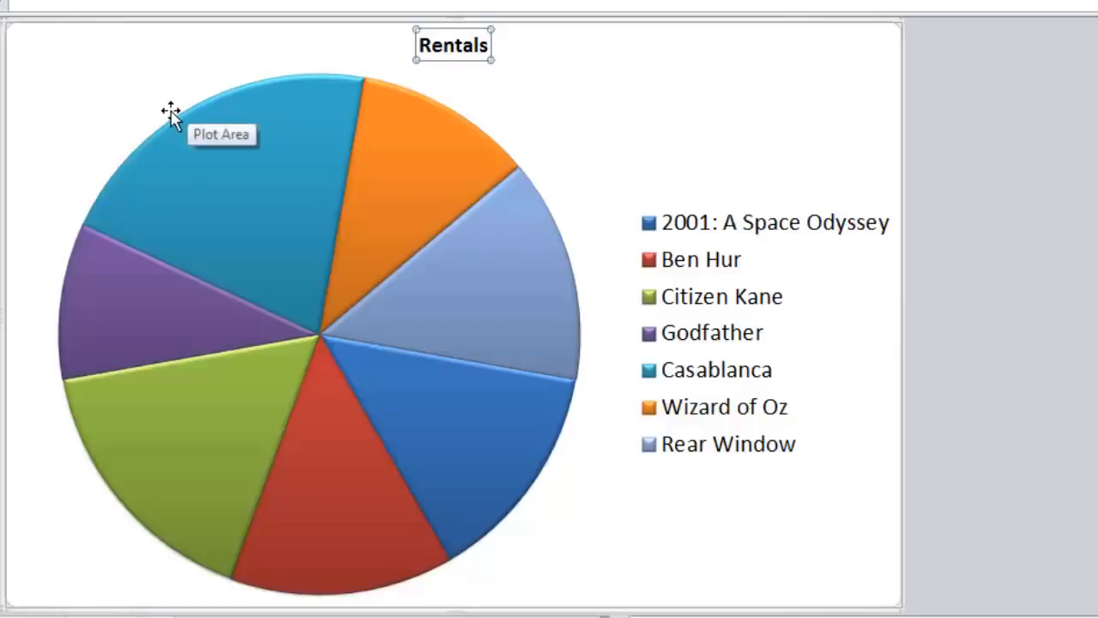
pyautogui.moveTo(184, 143)
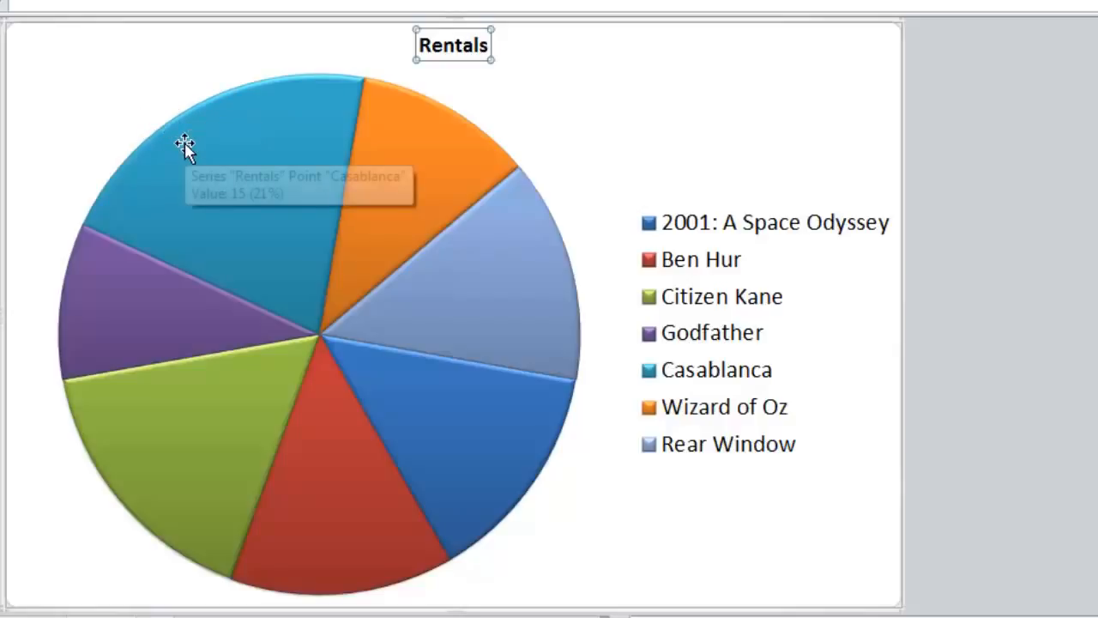